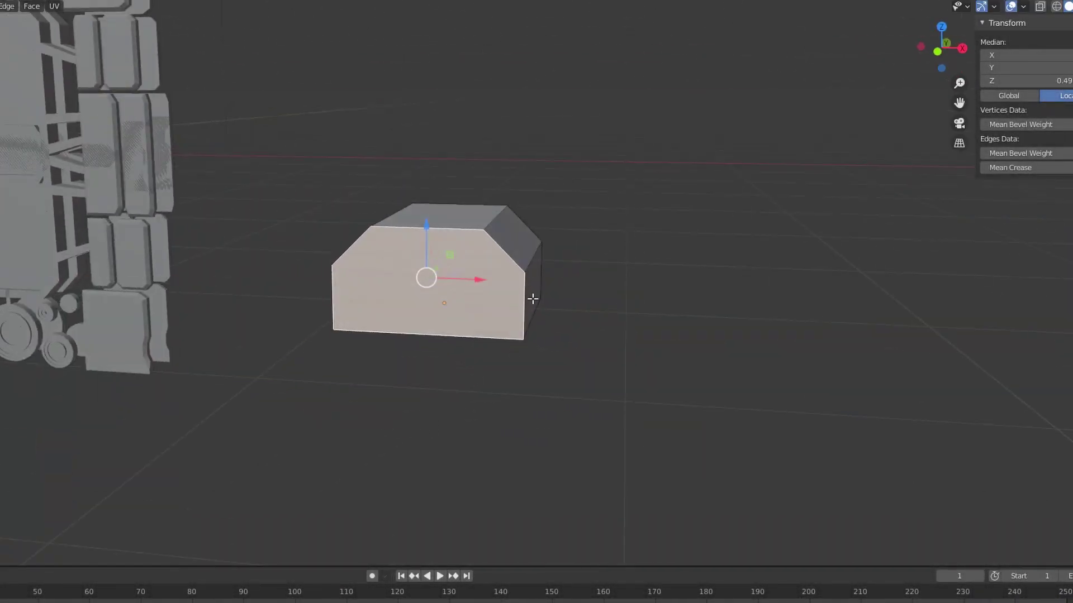
In front view, extend the notched plate outline and place rivet circles on it
key("KP_1")
right_click(611, 263, "ctrl")
right_click(648, 241, "ctrl")
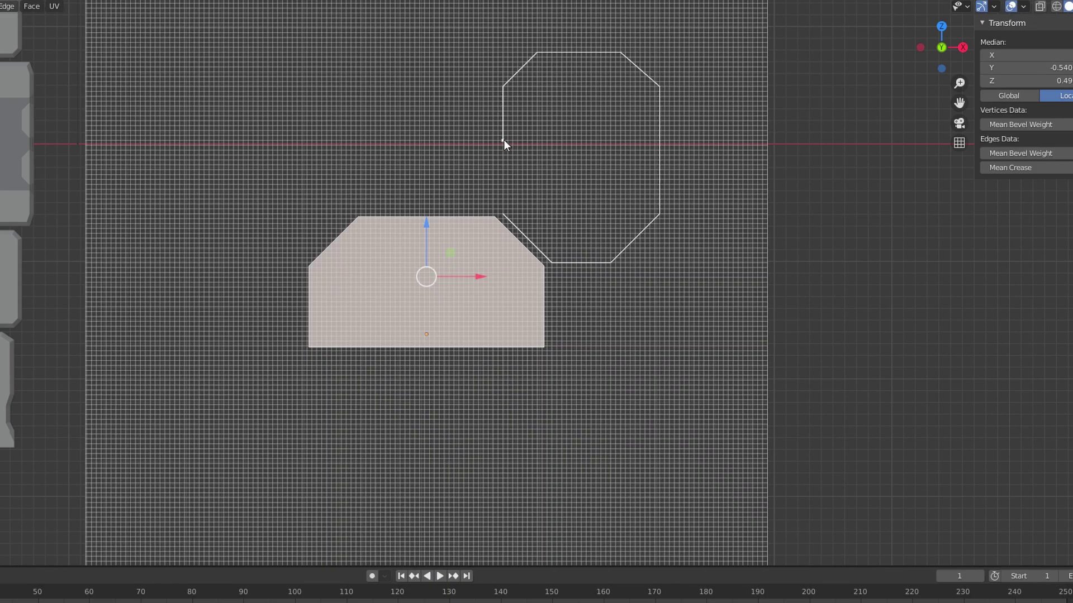
scroll(536, 226, "up", 2)
scroll(357, 261, "up", 2)
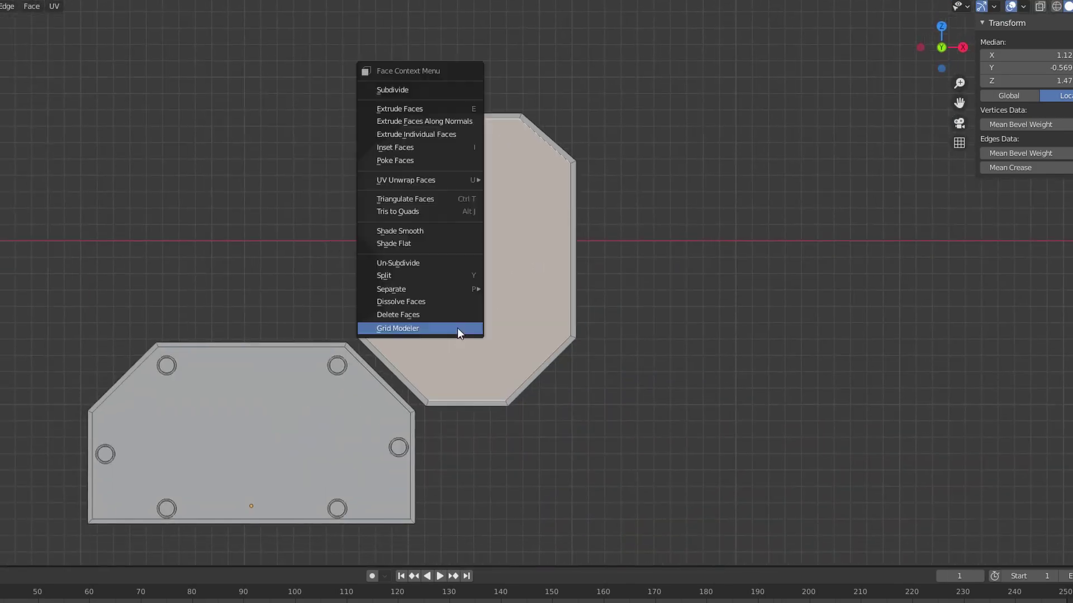
key("k")
left_click(440, 463)
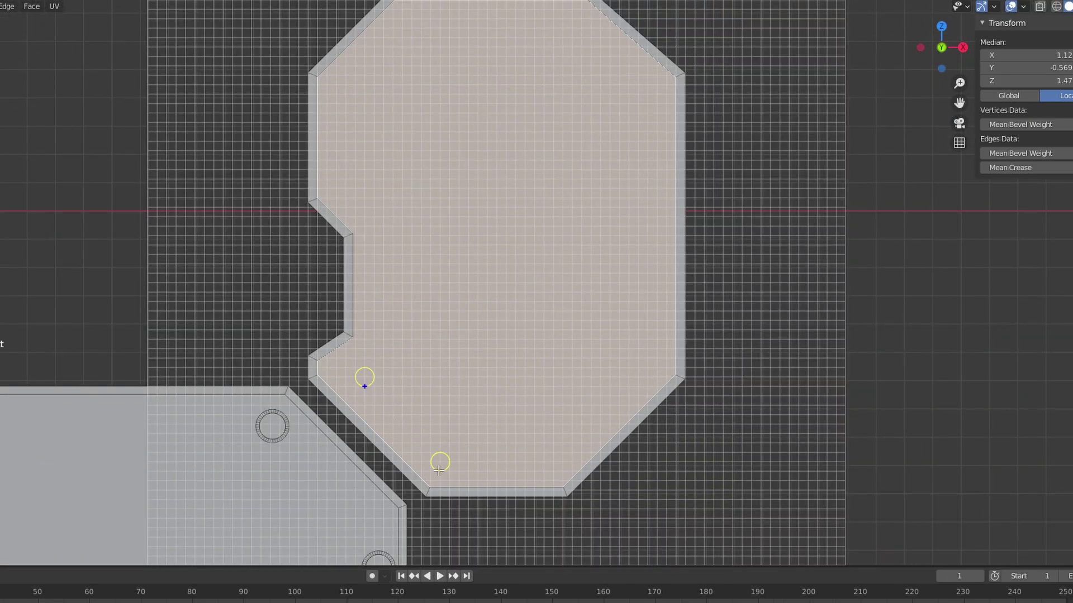
scroll(656, 97, "down", 1)
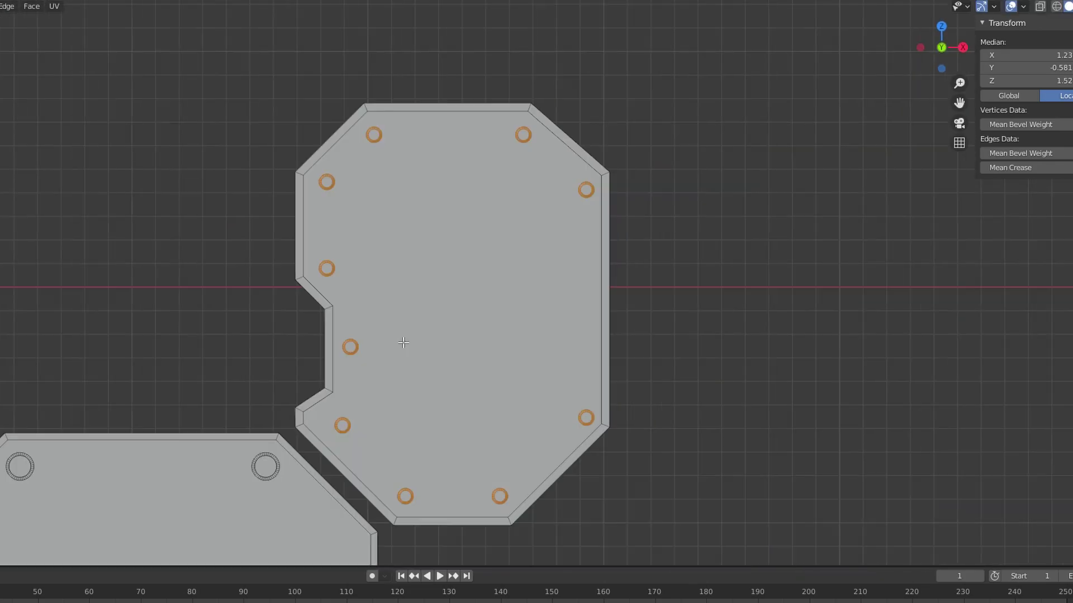
scroll(403, 342, "down", 3)
Select the lower-left plate, run Grid Modeler on the tall stepped face, and frame it
left_click(452, 394)
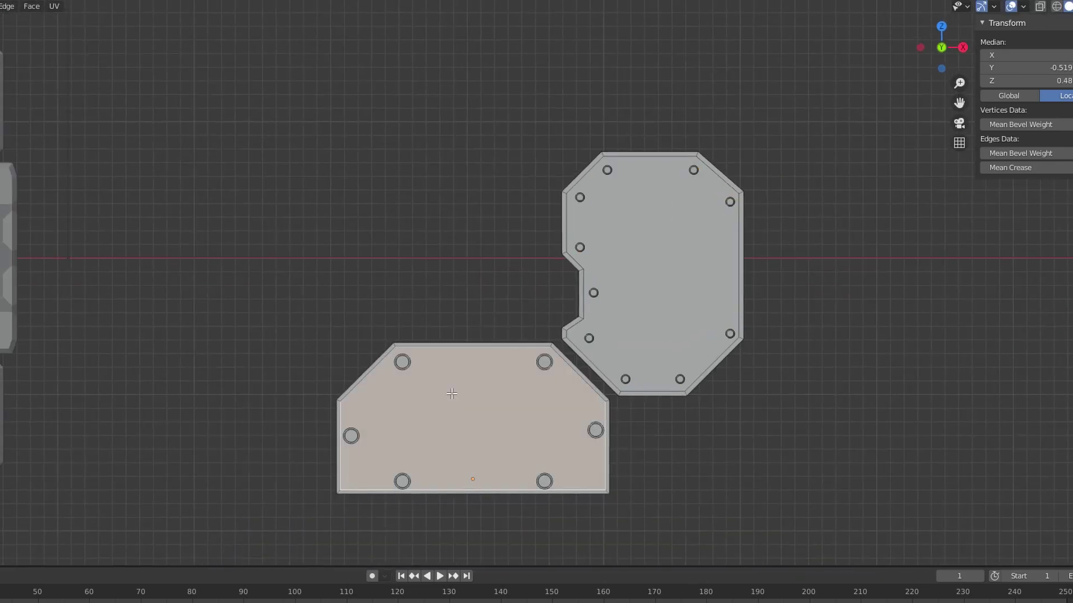
scroll(385, 367, "up", 1)
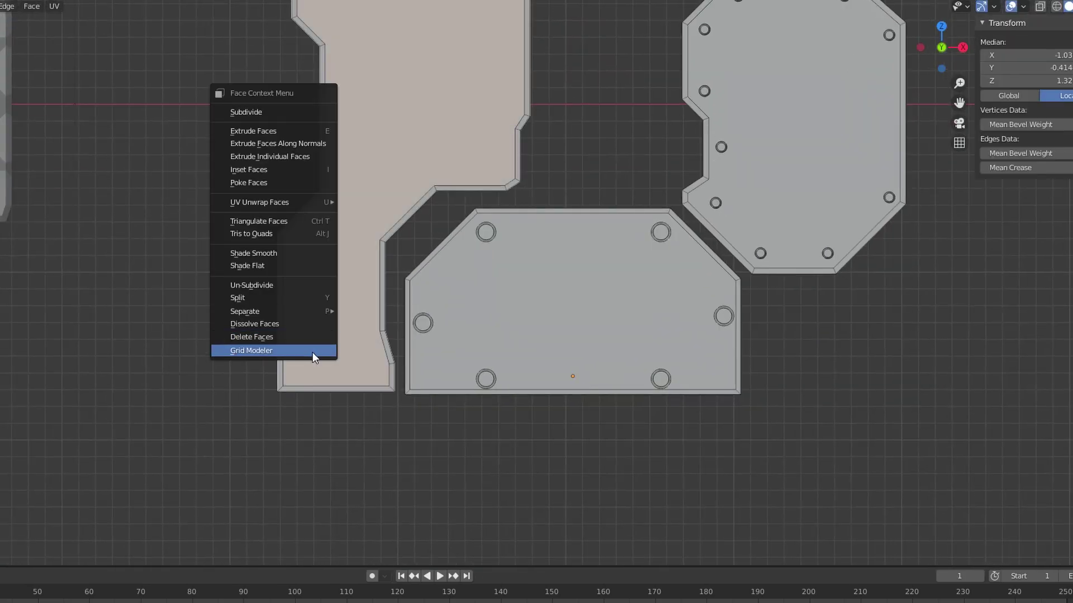
left_click(301, 365)
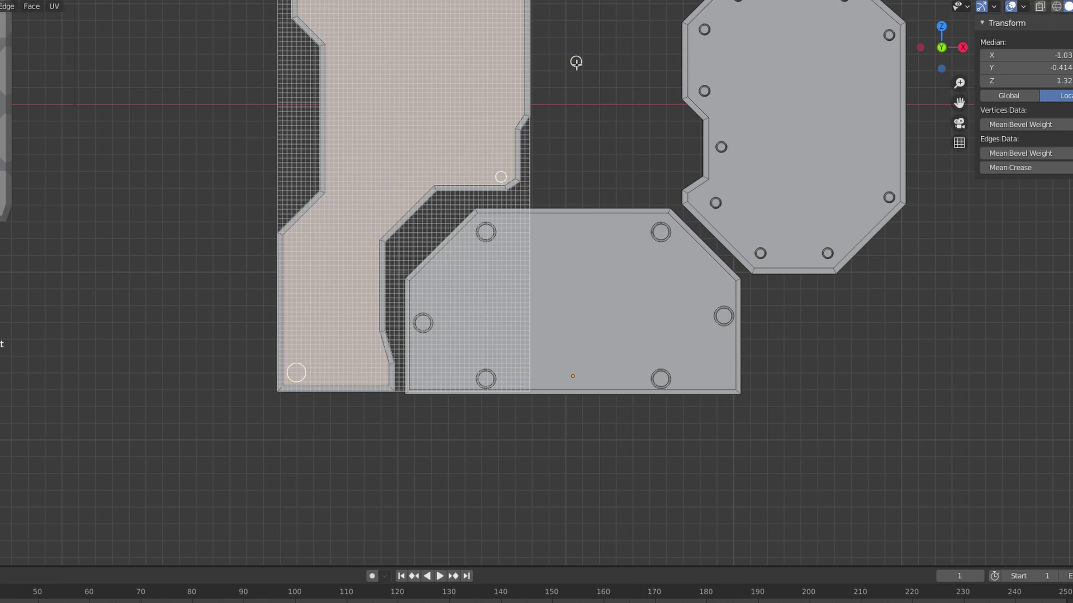
key("KP_Decimal")
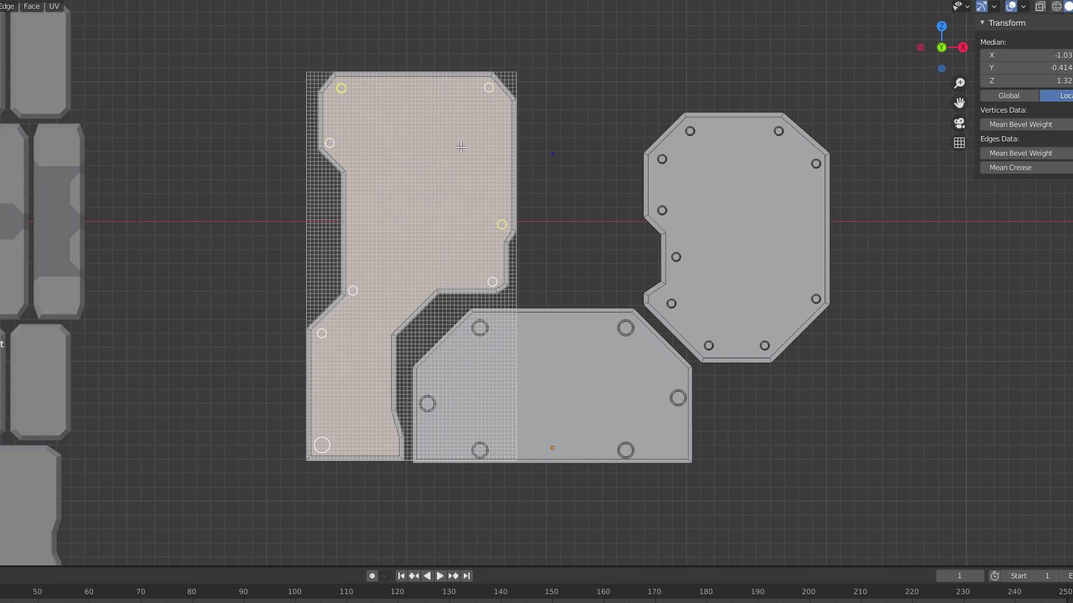
scroll(461, 146, "up", 1)
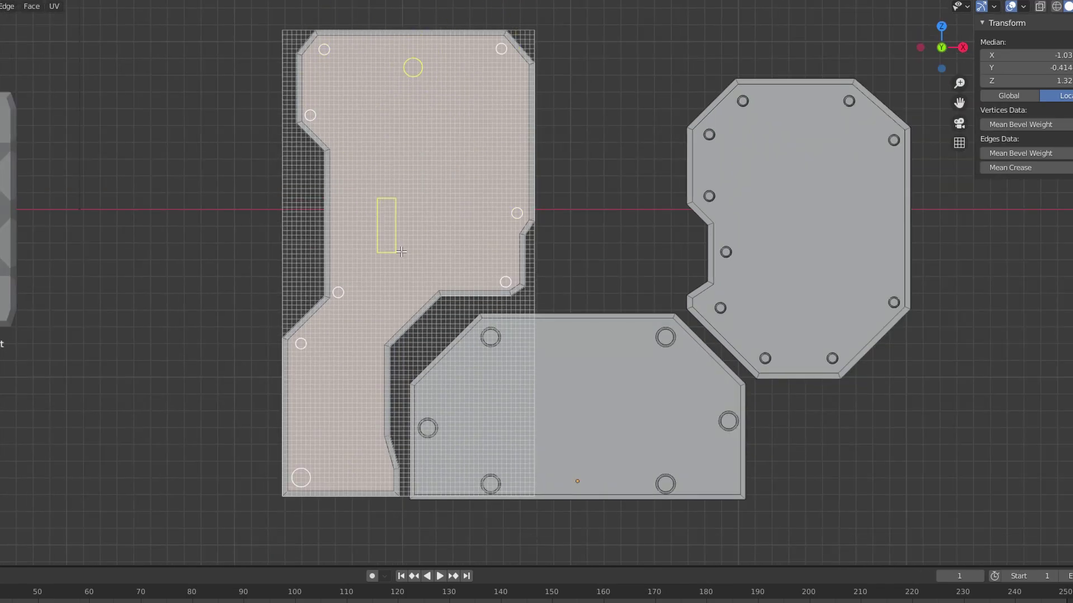
In top view, draw a cluster of large and small pipe circles in the gap
middle_click_drag(425, 234, 364, 297)
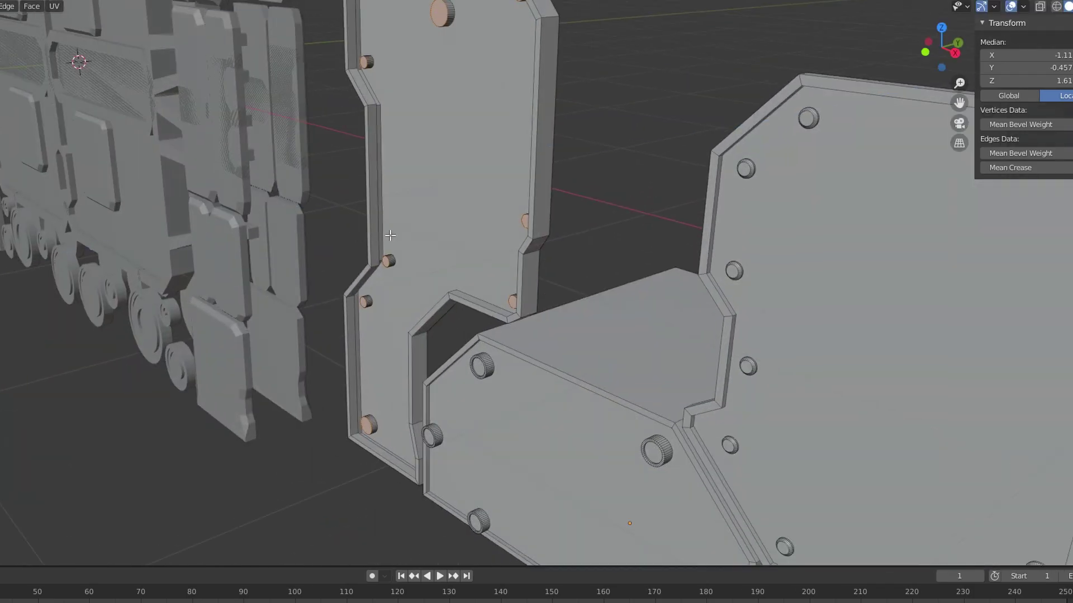
key("Tab")
key("KP_7")
key("Tab")
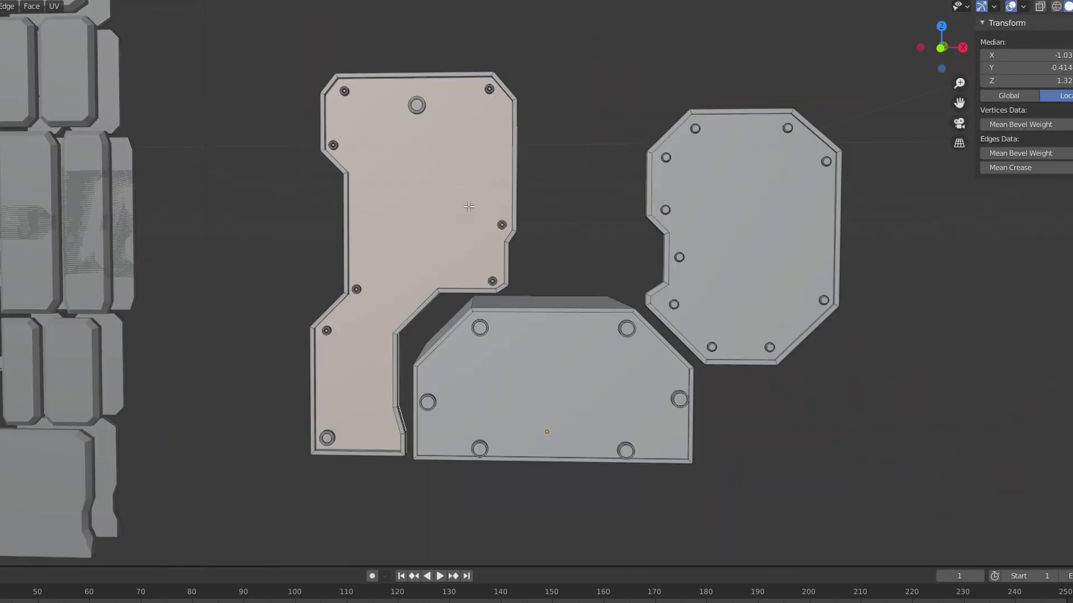
scroll(585, 244, "up", 1)
scroll(490, 269, "up", 5)
left_click_drag(536, 246, 620, 338)
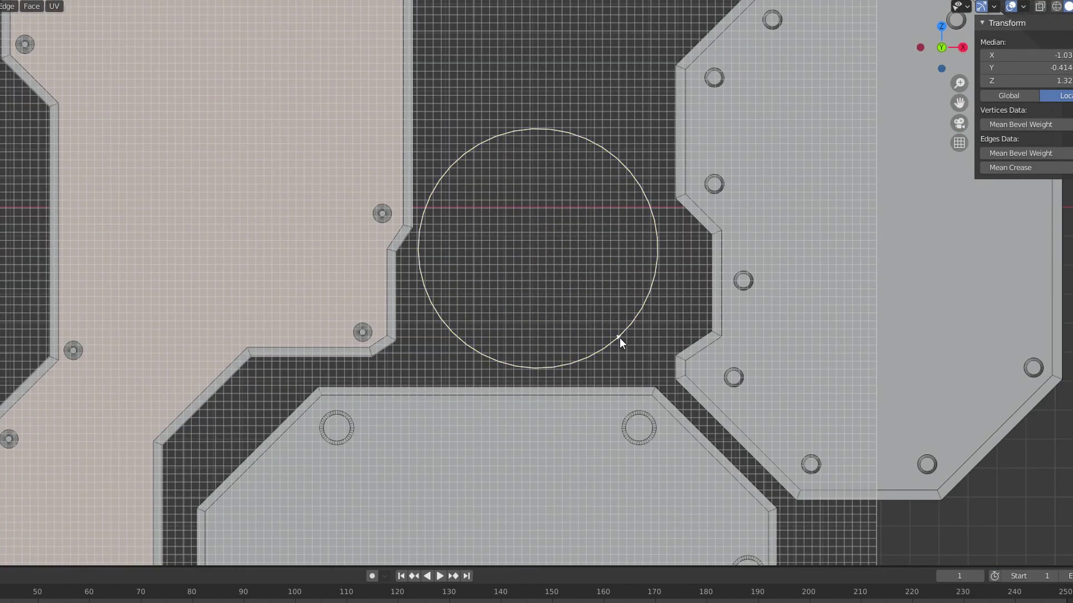
middle_click_drag(619, 338, 674, 450, "shift")
left_click_drag(520, 209, 556, 225)
left_click_drag(608, 168, 645, 201)
scroll(646, 201, "down", 2)
left_click_drag(592, 267, 604, 279)
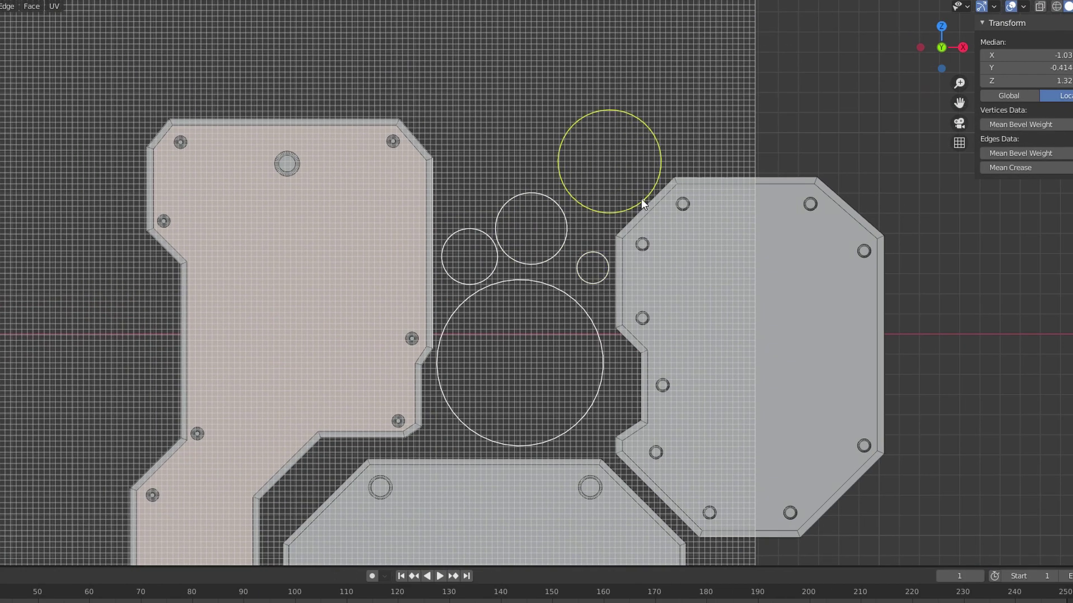
scroll(539, 147, "down", 2)
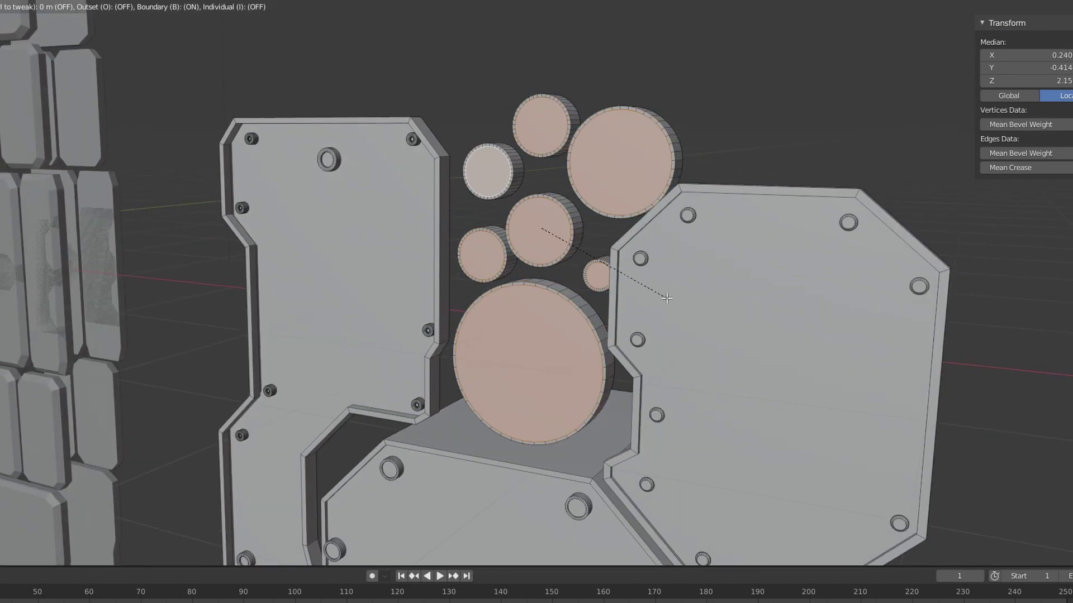
Check the extruded pipe cylinders from front and side angles, then clear the selection
mouse_move(539, 147)
middle_mouse_down()
mouse_move(450, 202)
mouse_move(655, 328)
middle_mouse_up()
left_click(450, 202)
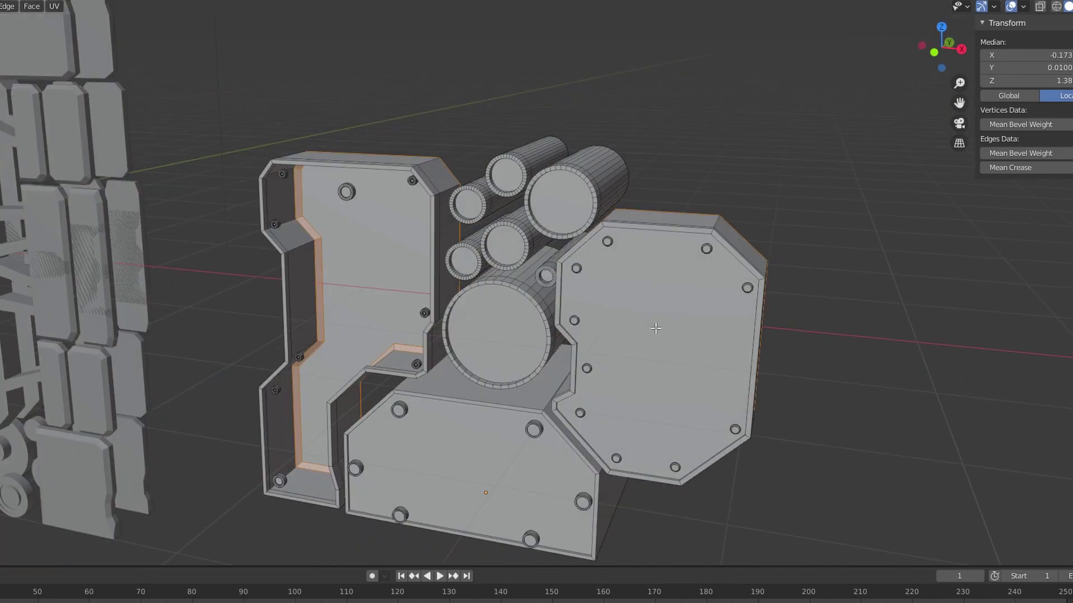
key("KP_1")
scroll(656, 328, "up", 3)
mouse_move(656, 327)
middle_mouse_down()
mouse_move(592, 184)
mouse_move(241, 242)
mouse_move(335, 252)
mouse_move(277, 326)
middle_mouse_up()
key("KP_1")
scroll(592, 184, "up", 3)
left_click(503, 218)
key("alt+a")
scroll(277, 326, "down", 2)
Inset the big circular pipe face to form a ringed face
left_click(419, 300)
scroll(419, 300, "up", 3)
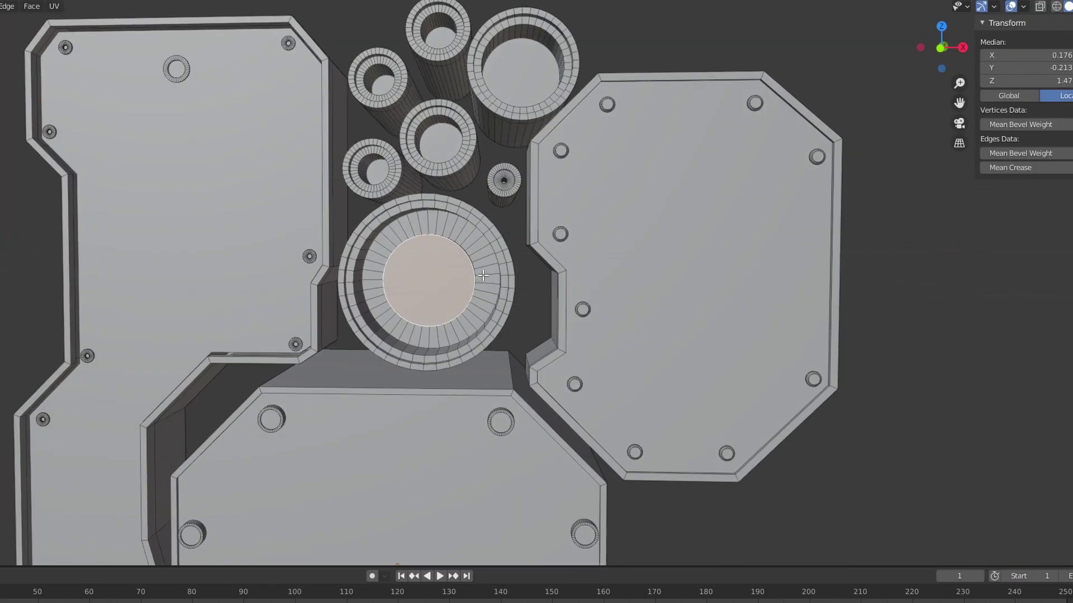
key("i")
left_click(541, 306)
scroll(541, 307, "down", 2)
scroll(469, 285, "up", 4)
mouse_move(470, 285)
middle_mouse_down()
mouse_move(436, 277)
mouse_move(457, 282)
middle_mouse_up()
scroll(436, 277, "down", 4)
Re-enter edit mode in front view and select the left plate face
key("Tab")
scroll(435, 281, "down", 3)
key("KP_1")
scroll(117, 210, "down", 3)
key("Tab")
left_click(330, 243)
scroll(331, 242, "up", 2)
scroll(515, 208, "down", 2)
scroll(449, 272, "up", 5)
scroll(554, 281, "down", 1)
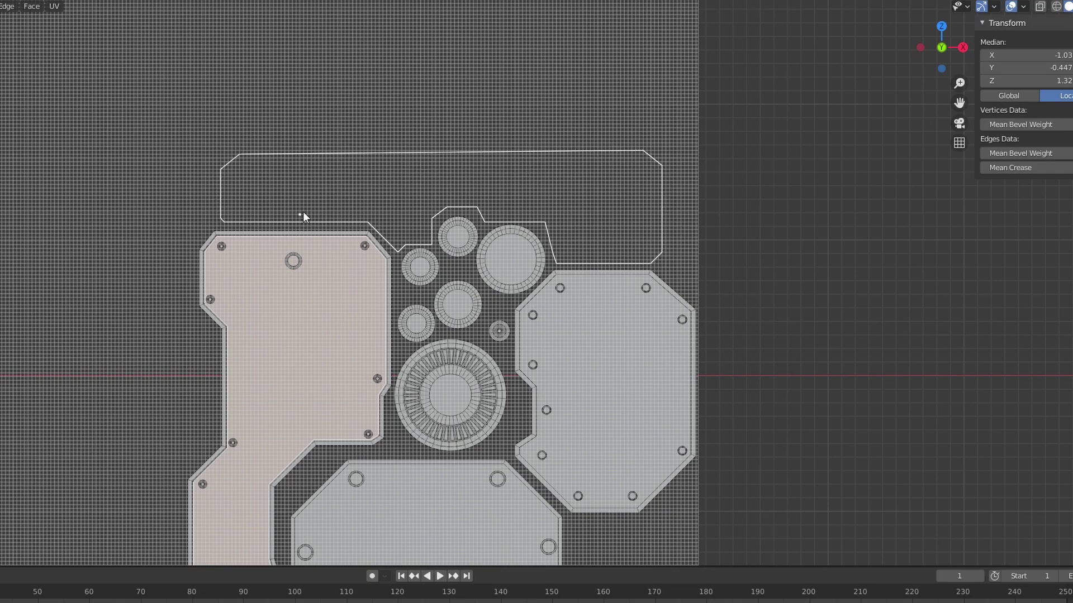
Select the long top plate and check its depth by orbiting and returning to front view
left_click(303, 212)
middle_click_drag(303, 211, 352, 252)
key("KP_1")
middle_click_drag(659, 247, 503, 251)
key("KP_1")
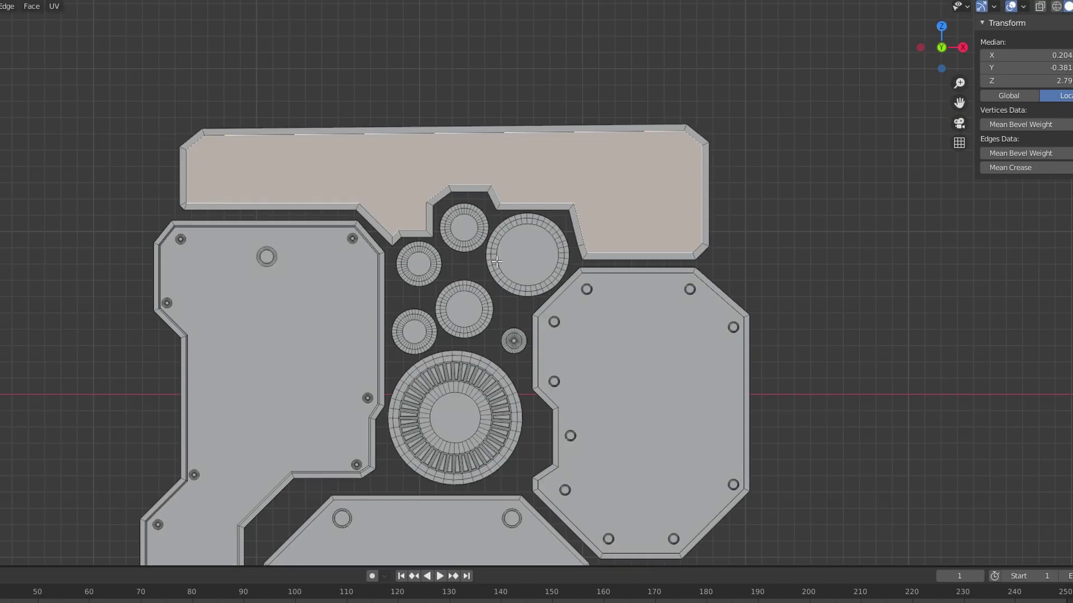
scroll(648, 259, "up", 2)
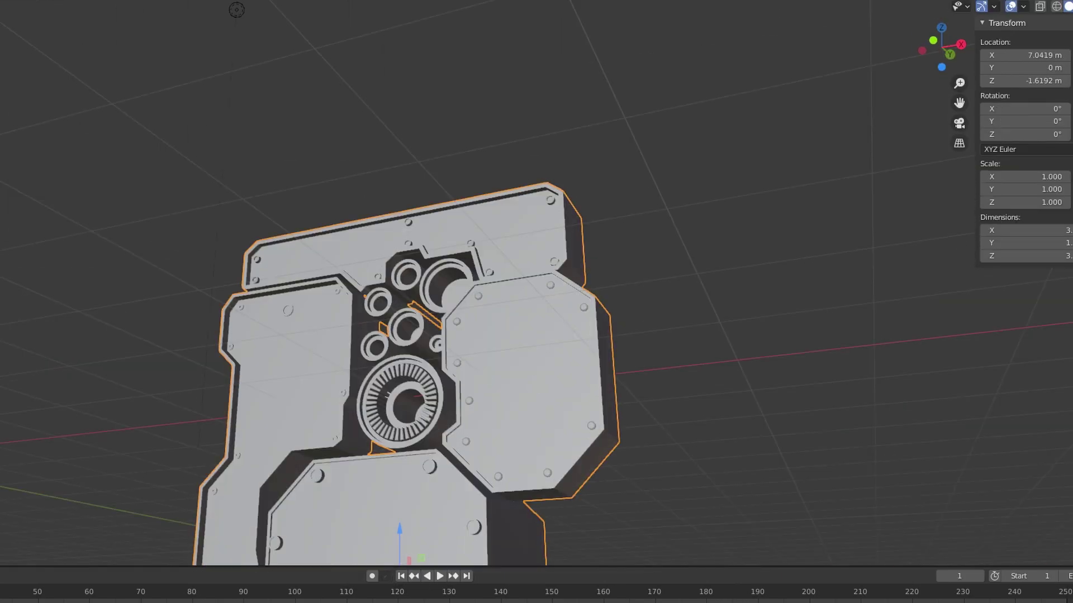
Orbit to a front view and scale the mirrored panel
middle_click_drag(514, 371, 575, 383)
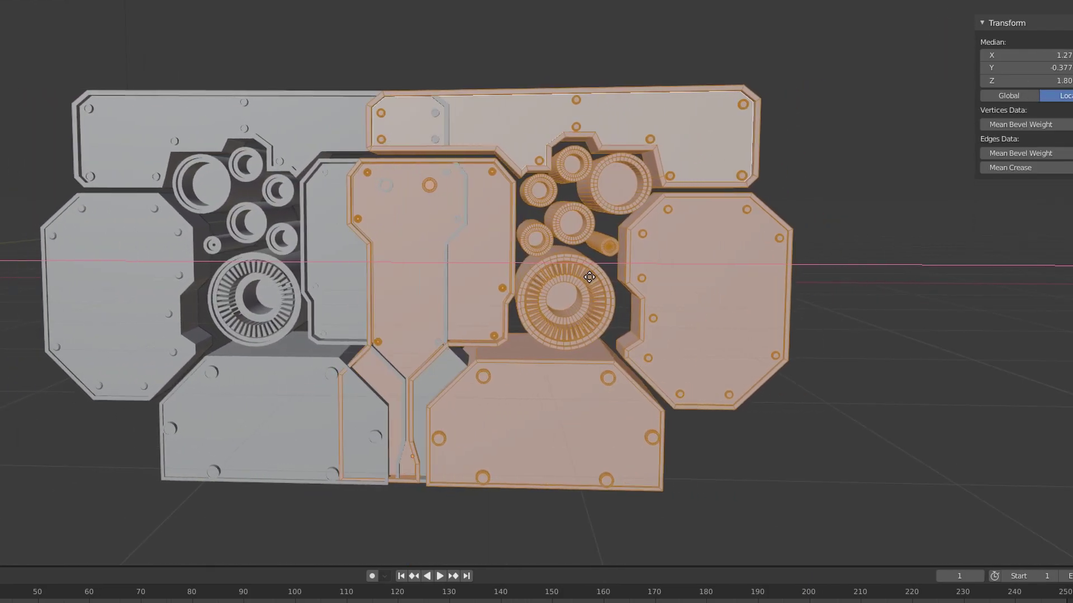
key("s")
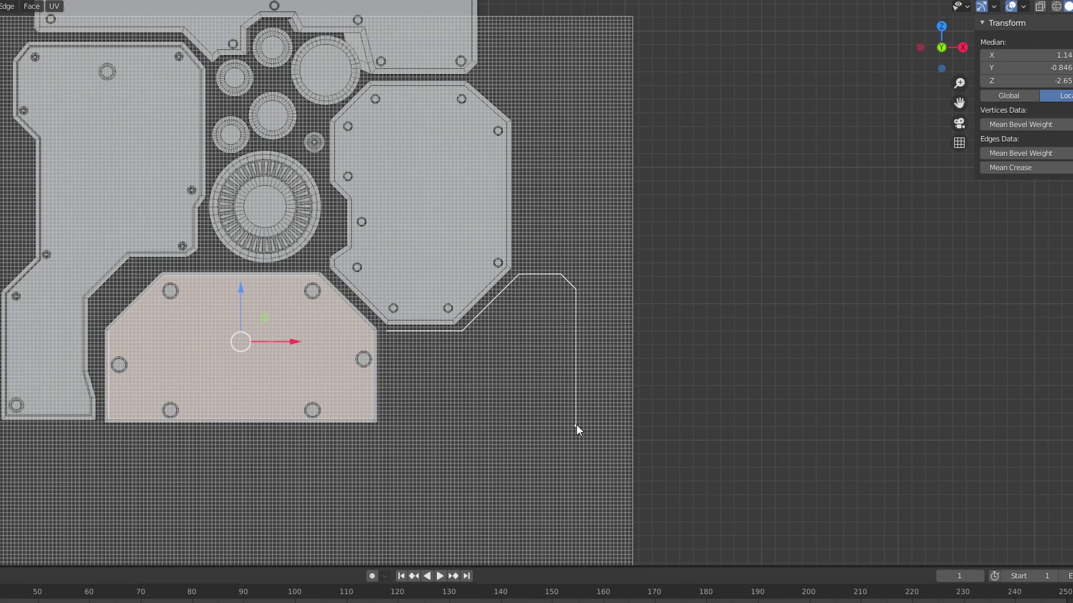
scroll(498, 363, "up", 2)
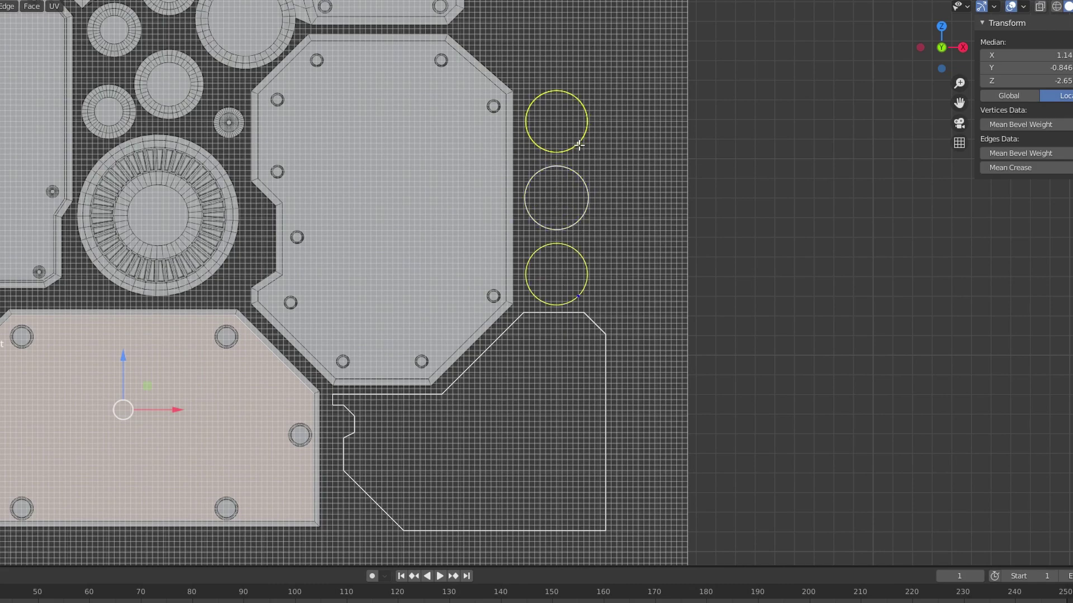
scroll(579, 144, "down", 2)
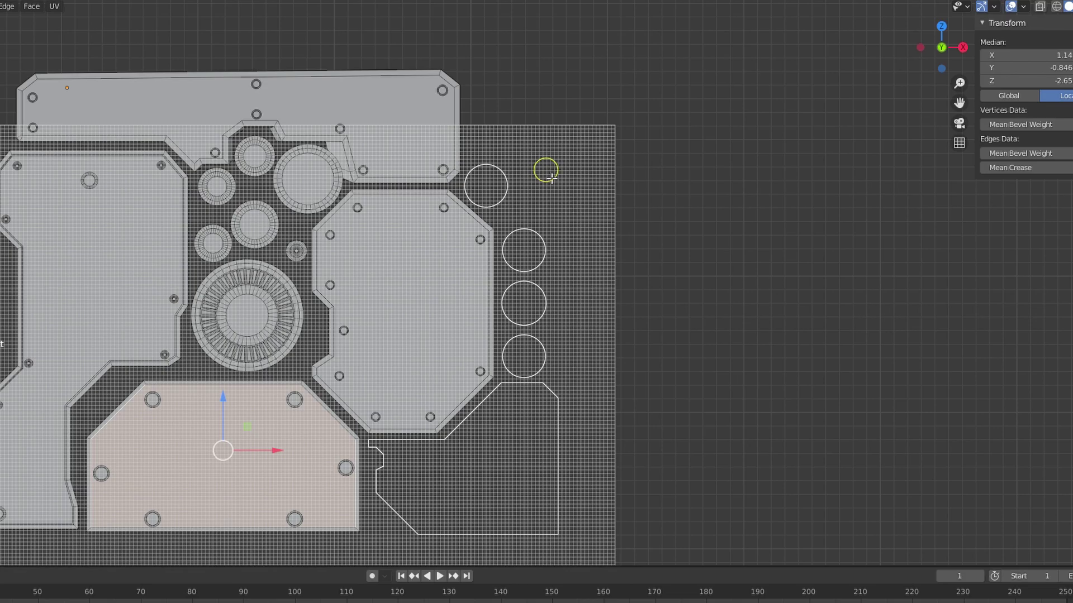
Select the new pipe circles and lower-right plate, then view them in 3D
left_click_drag(531, 215, 519, 437)
middle_click_drag(520, 436, 657, 364)
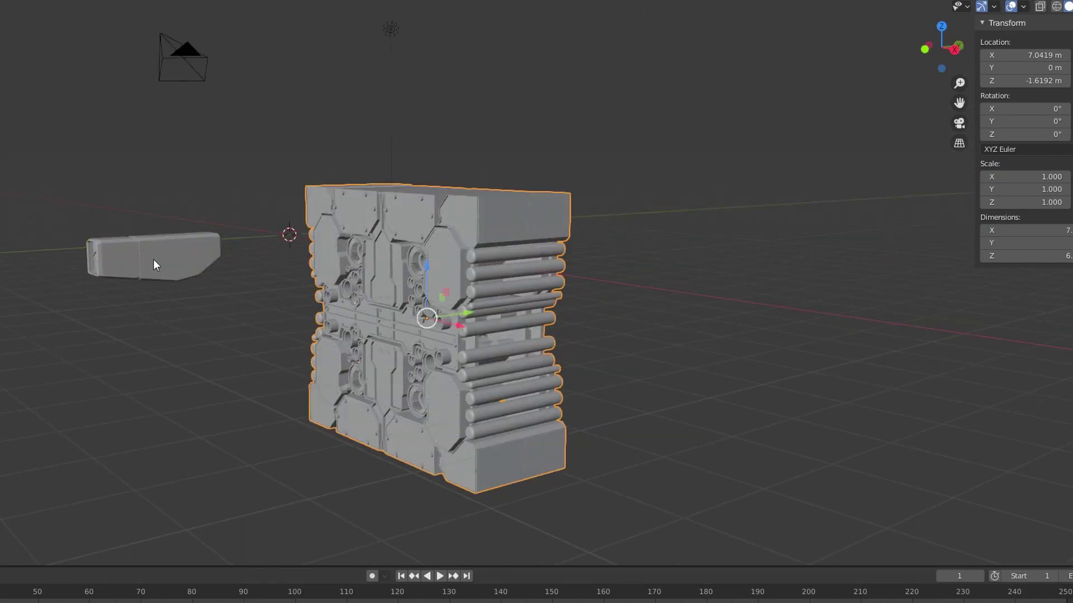
Make the left object active and bring up Make Links with Ctrl+L
left_click(154, 259, "shift")
key("ctrl+l")
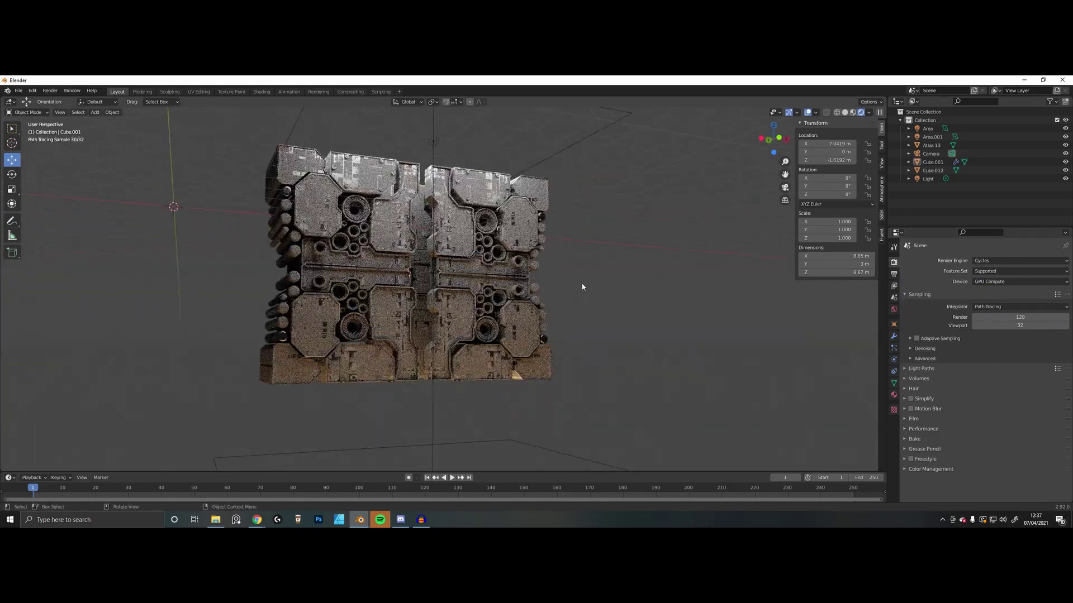
Orbit around the sky-lit panel to inspect its right side
middle_click_drag(583, 287, 611, 300)
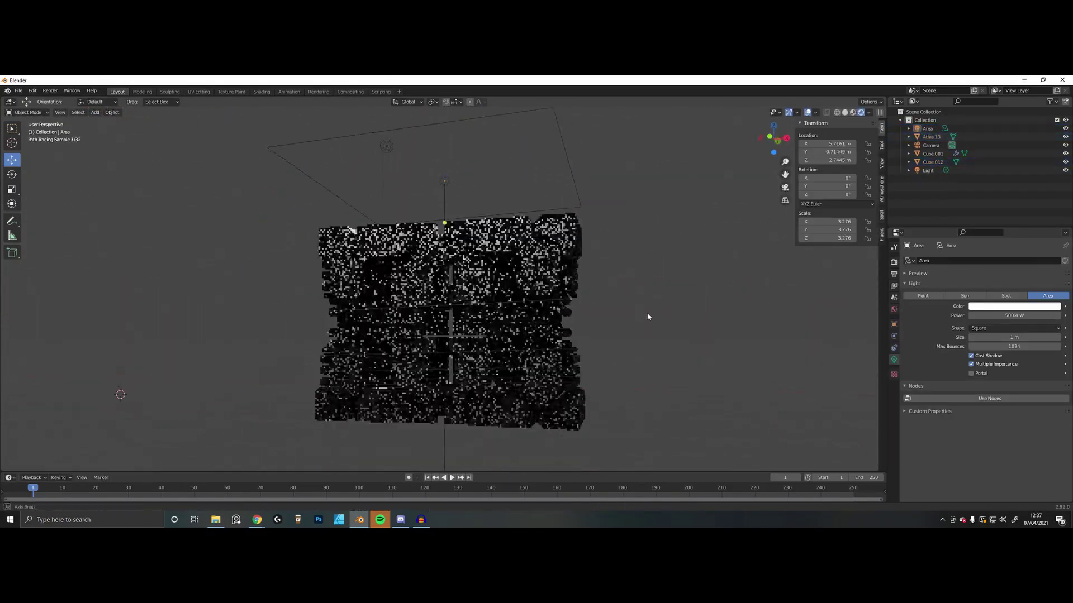
middle_click_drag(646, 323, 658, 312)
scroll(646, 314, "up", 3)
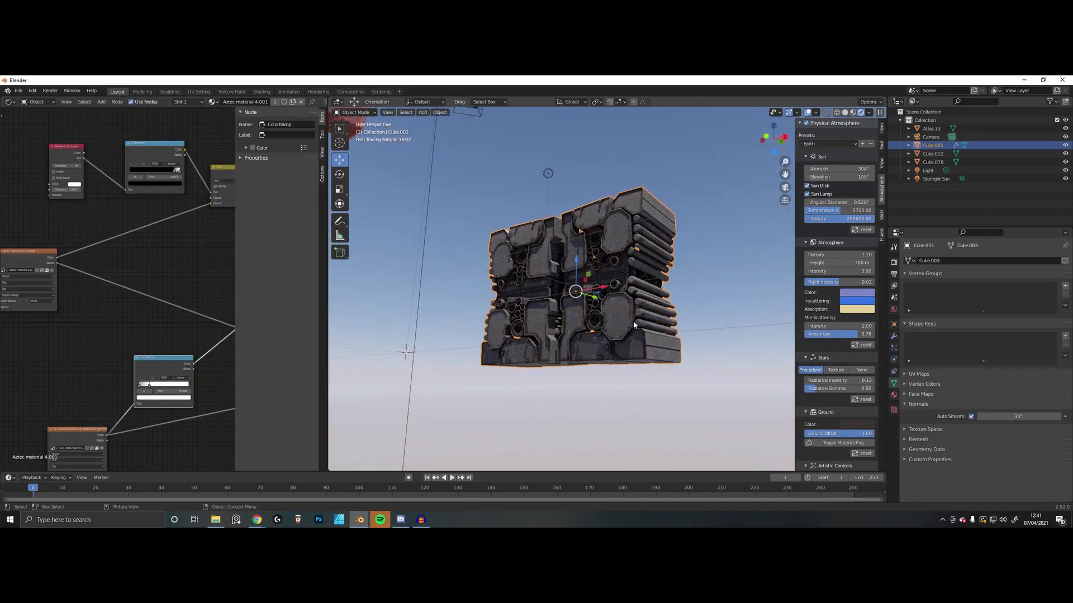
Align the active camera to the current panel view and select the camera
middle_click_drag(633, 322, 728, 351)
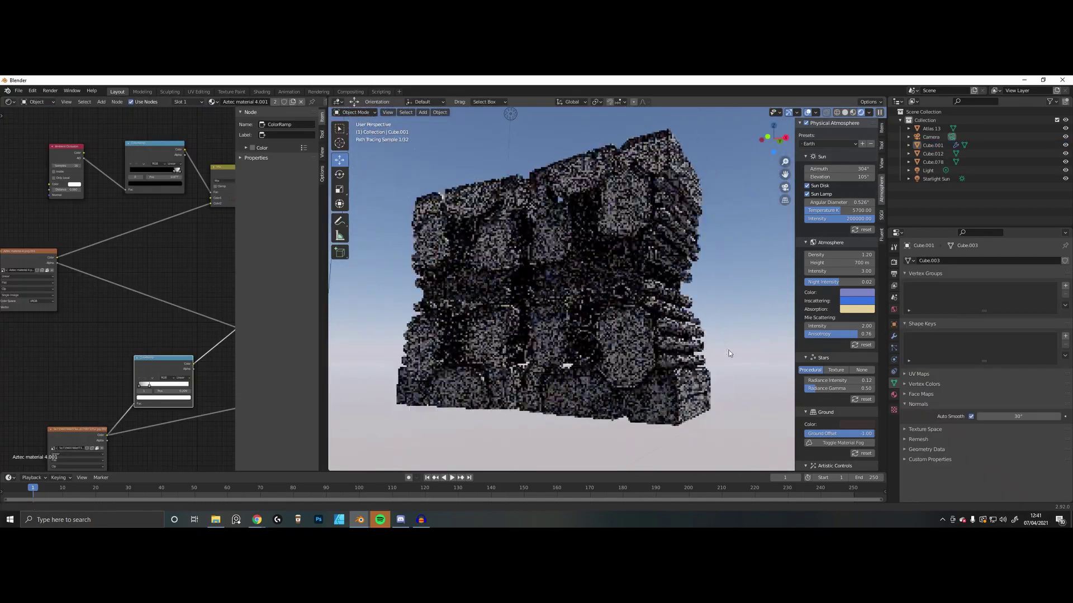
left_click(388, 112)
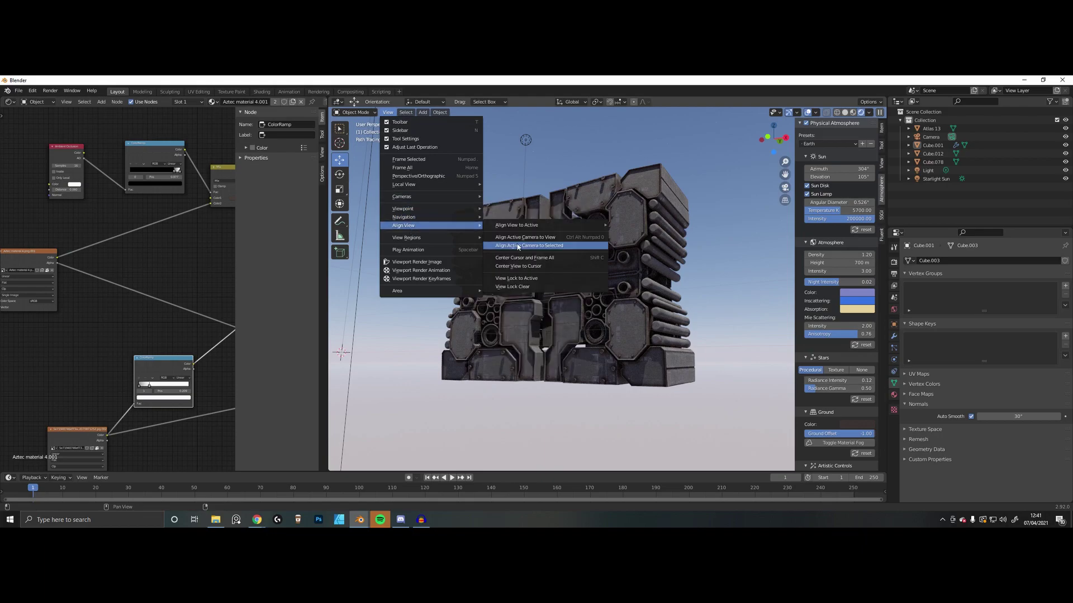
left_click(518, 247)
left_click(931, 137)
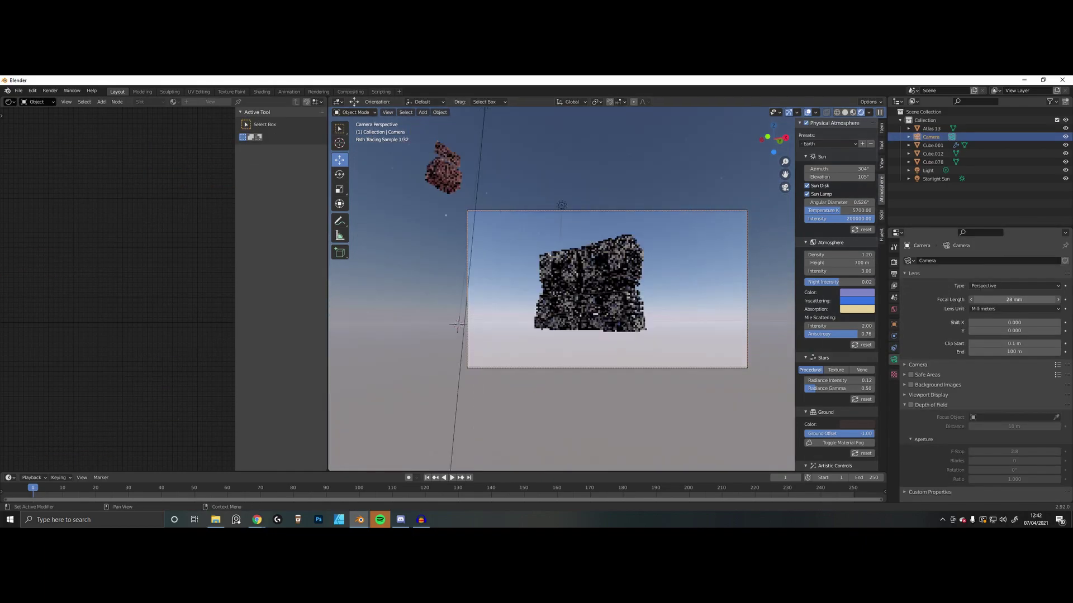
left_click(879, 158)
Start the final F12 render of the textured panel
key("F12")
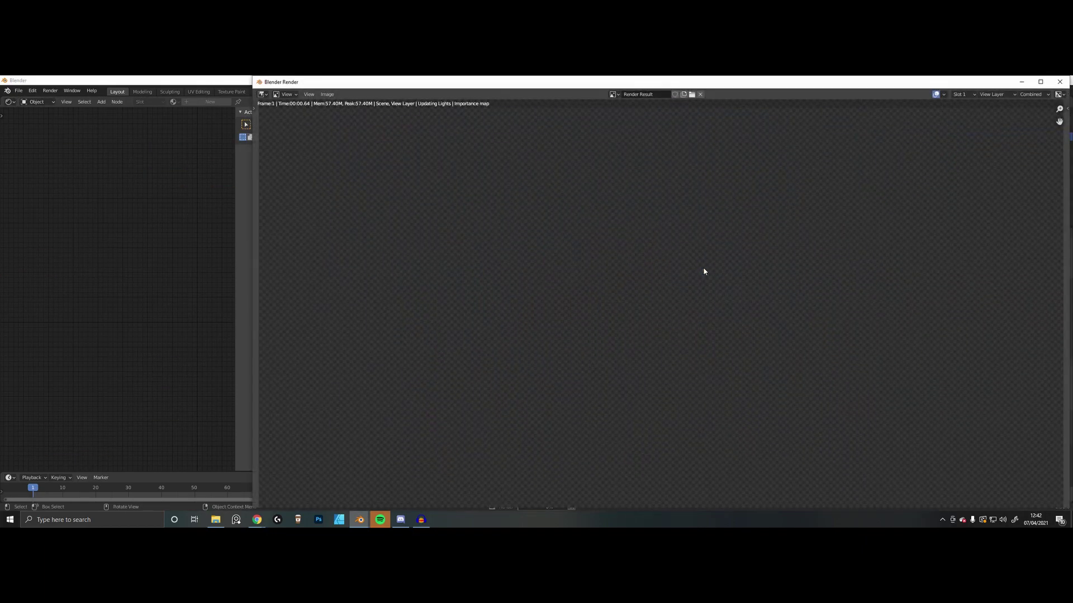